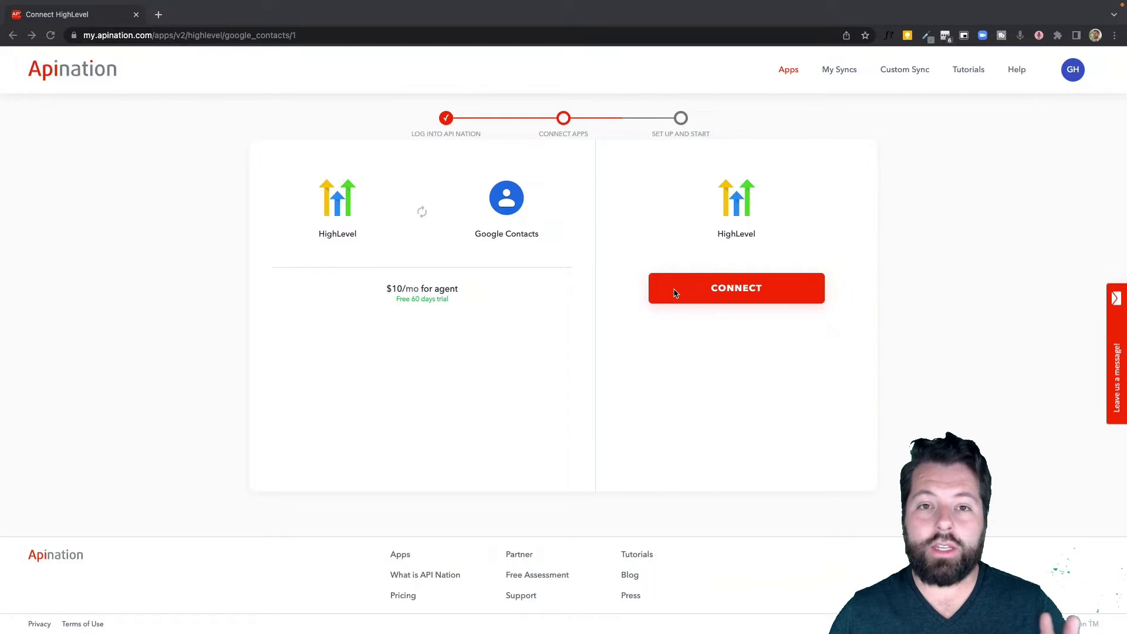
- Add a new account from API Nation's Connect to HighLevel dialog
click(732, 292)
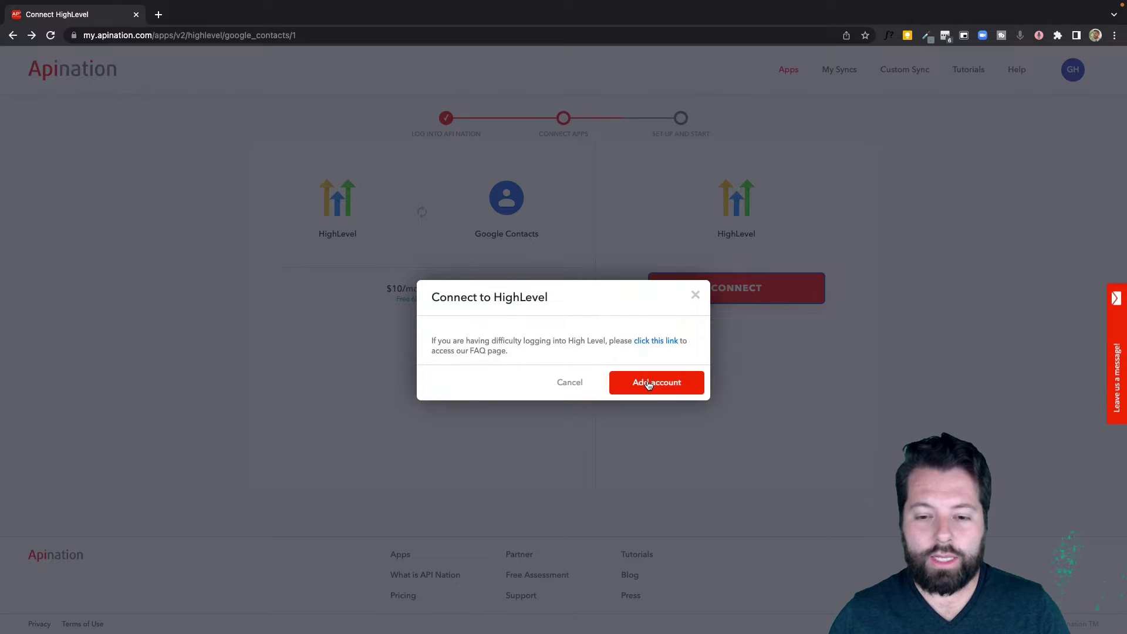
click(648, 384)
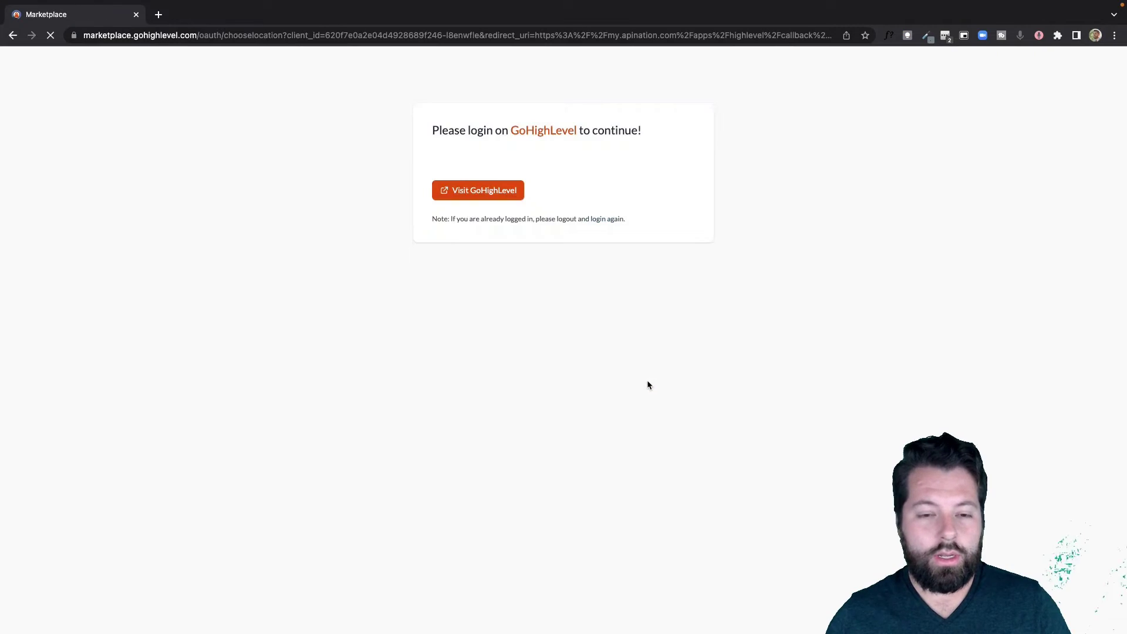
- Sign in to HighLevel with the saved credentials and an emailed security code
click(489, 193)
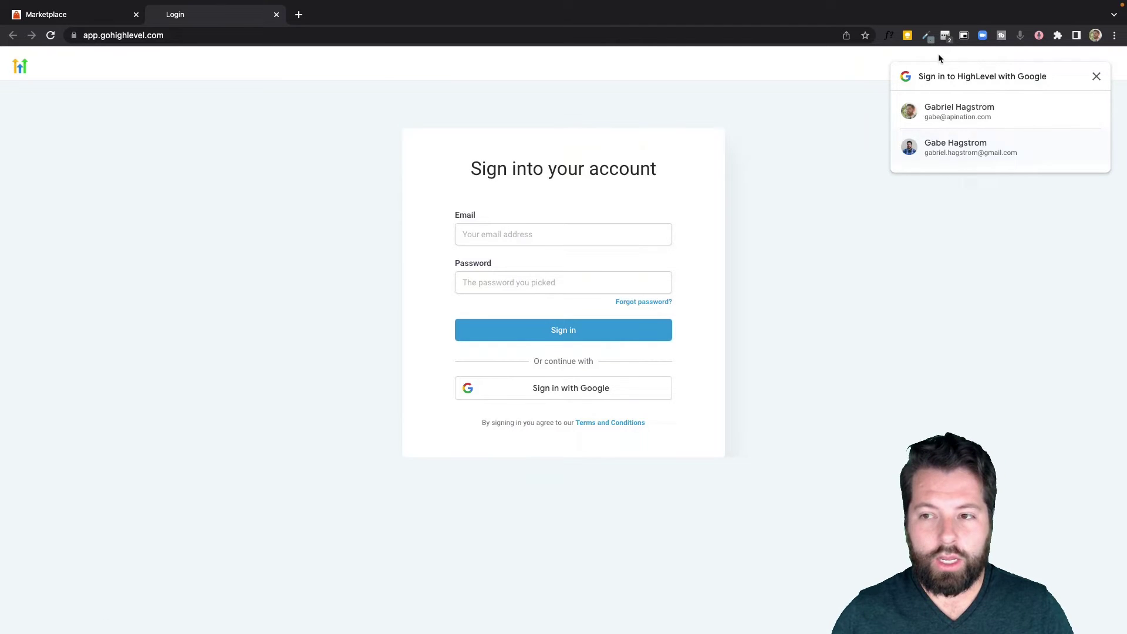
click(946, 36)
click(572, 332)
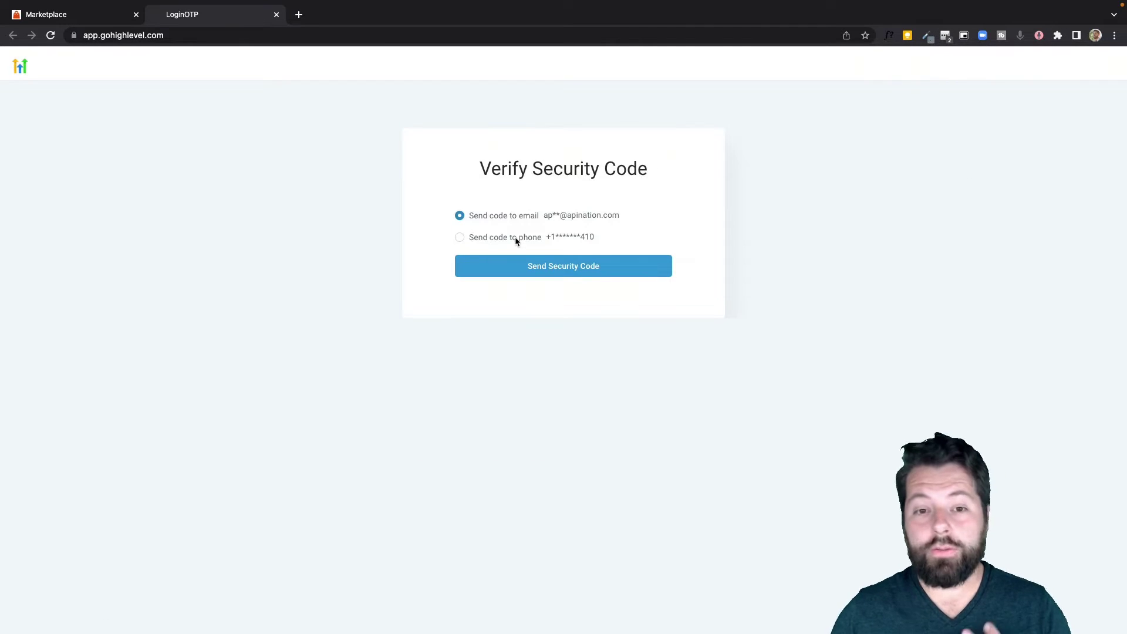
click(541, 268)
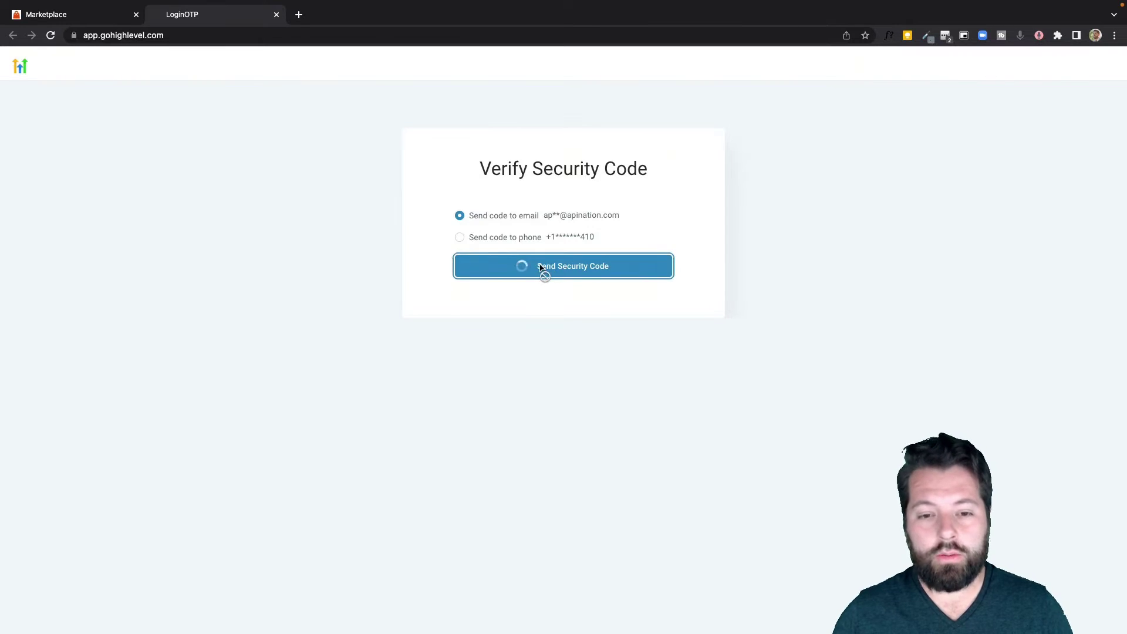
click(569, 308)
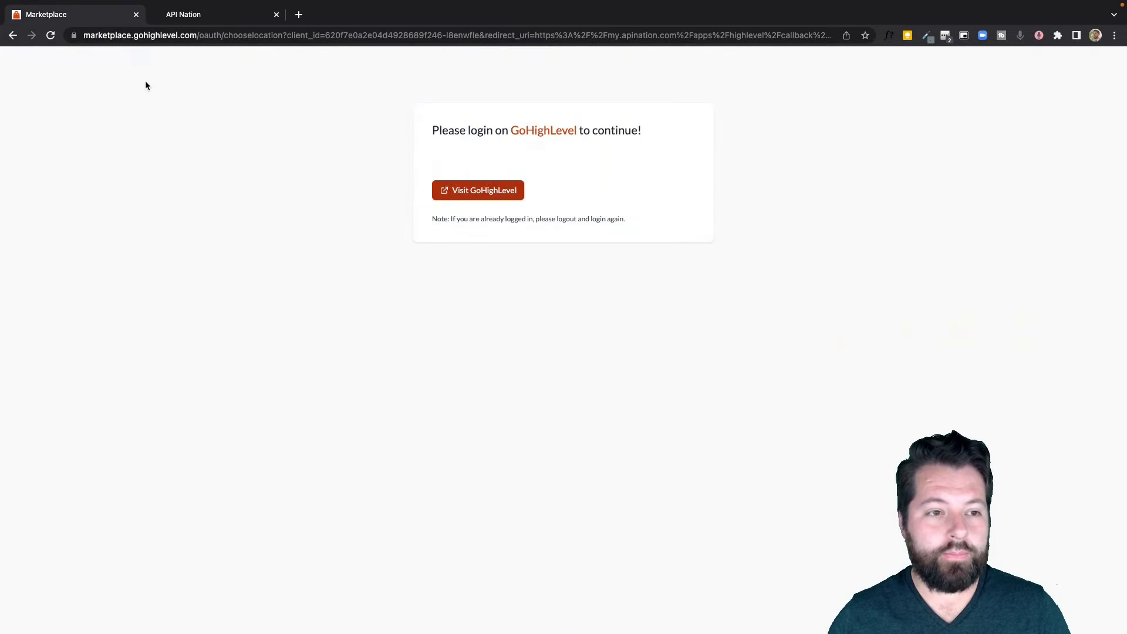
- Add the HighLevel account through the API Nation - HQ location and select it
click(13, 36)
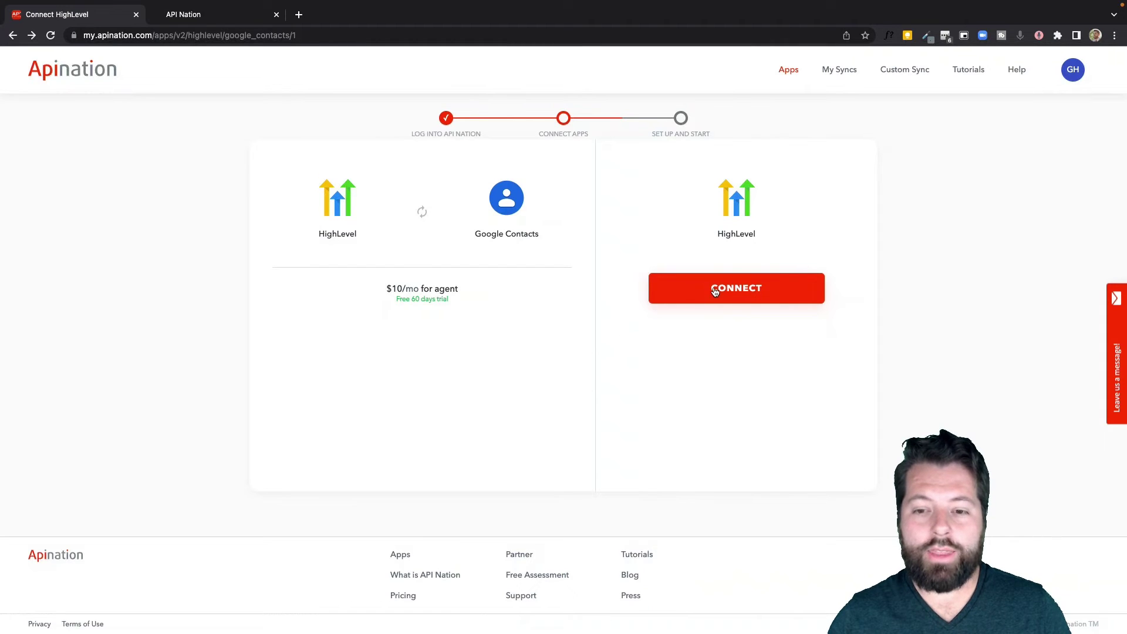
click(716, 291)
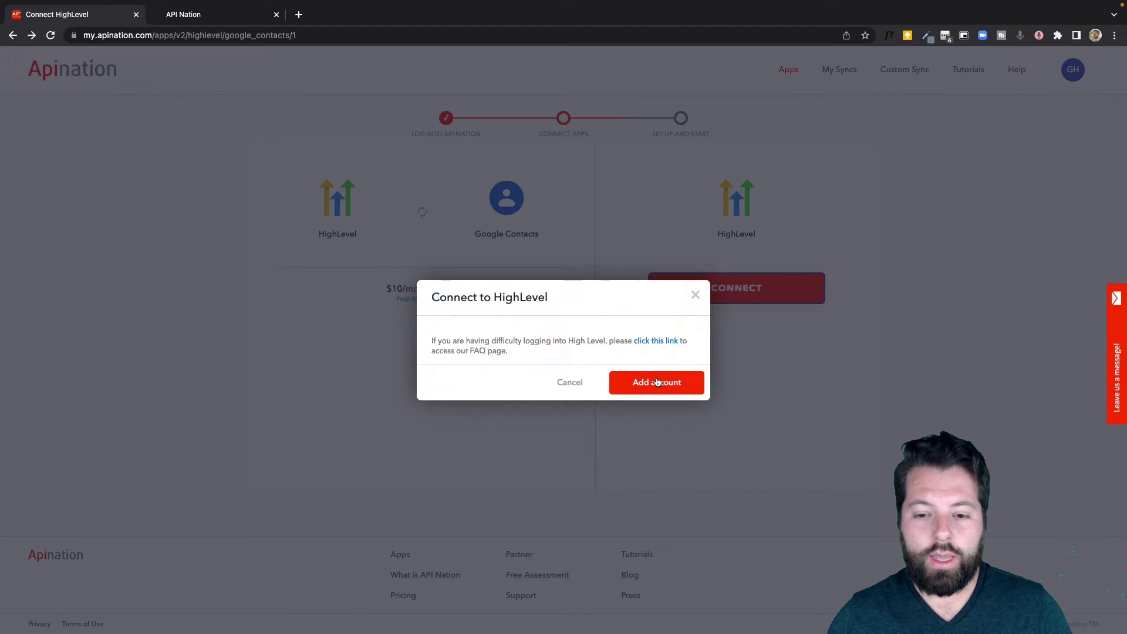
click(656, 383)
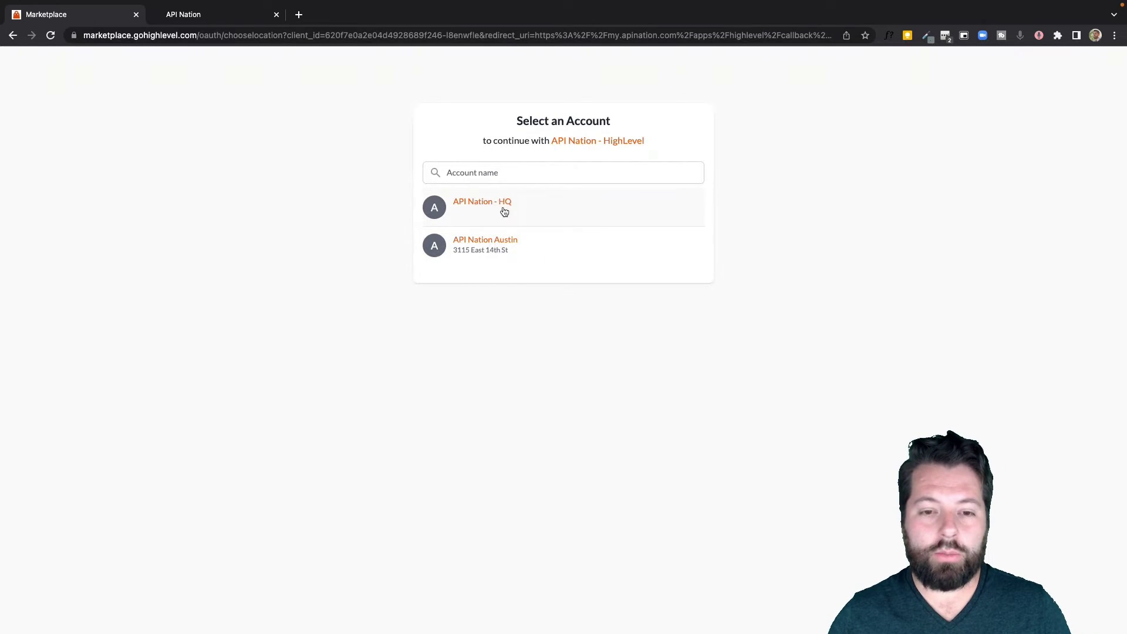
click(501, 206)
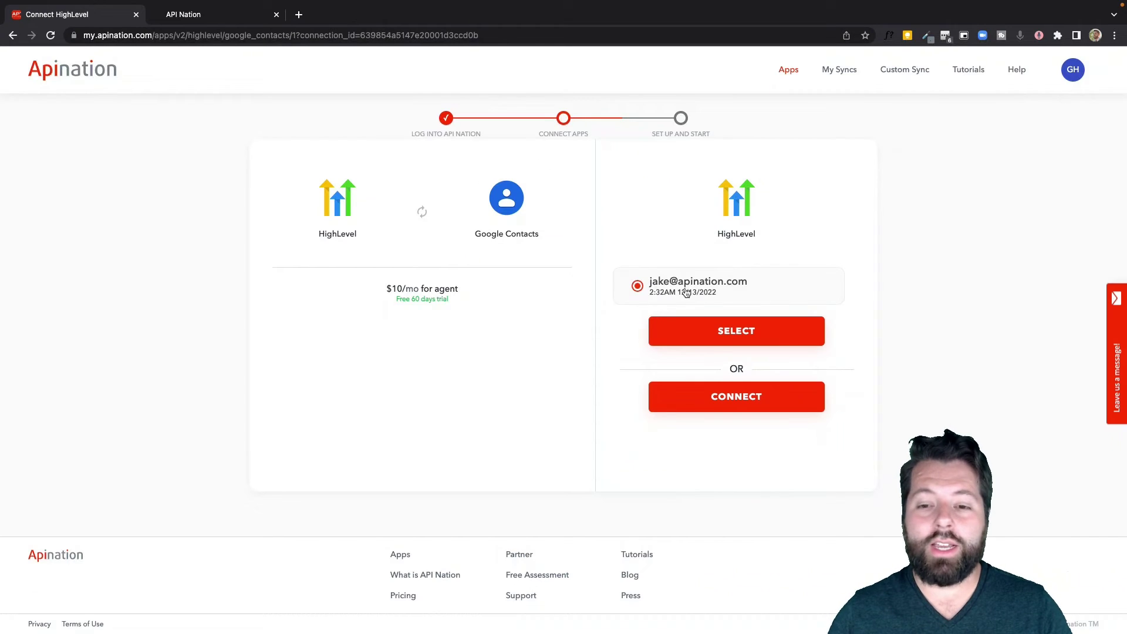
click(730, 338)
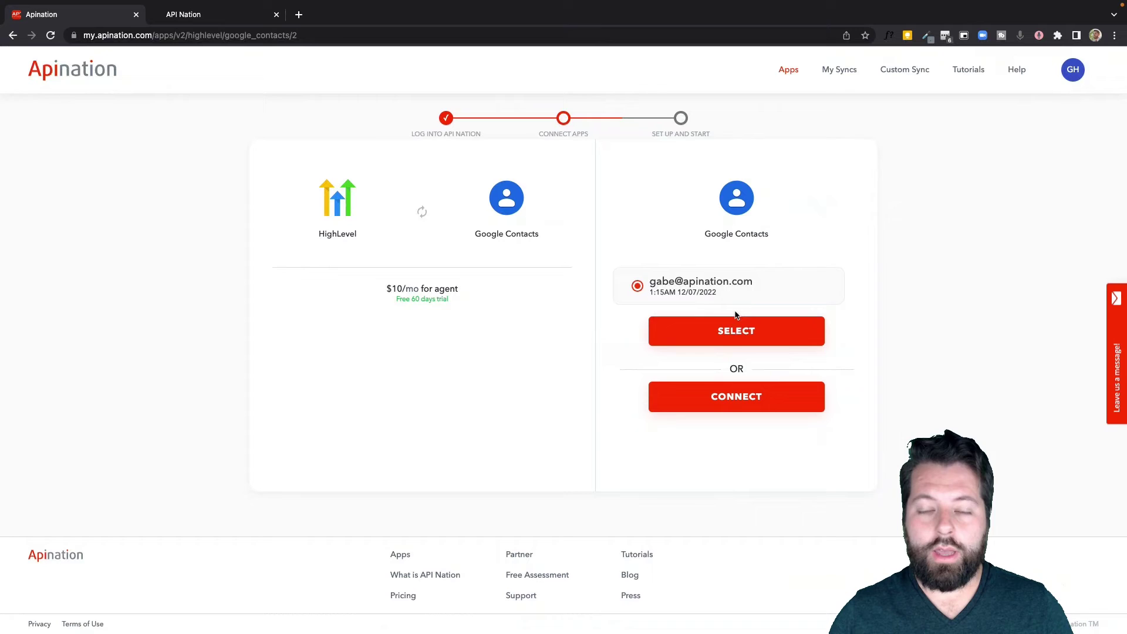